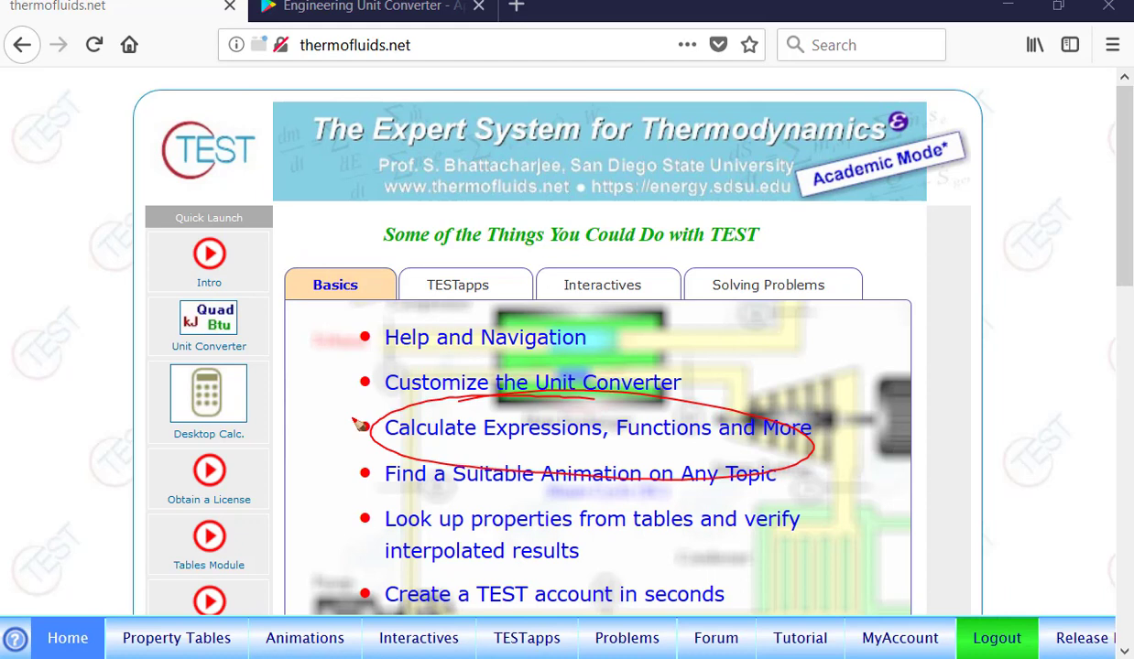
mouse_move(225, 344)
left_mouse_down()
mouse_move(143, 380)
mouse_move(285, 421)
mouse_move(203, 355)
left_mouse_up()
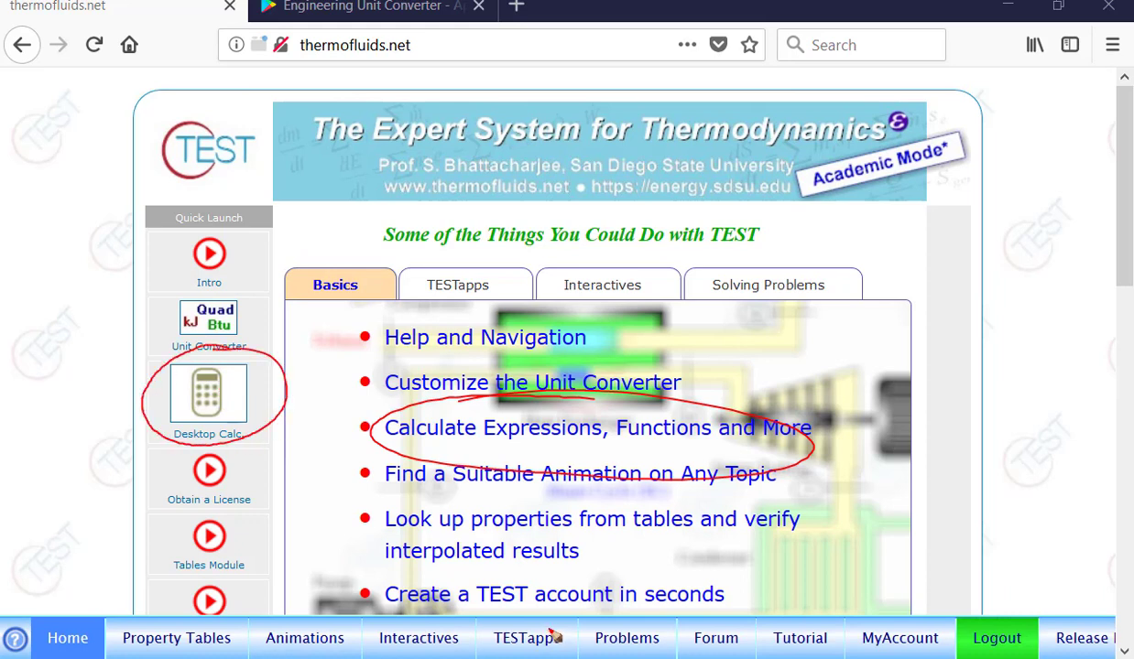
mouse_move(509, 595)
left_mouse_down()
mouse_move(479, 645)
mouse_move(527, 612)
left_mouse_up()
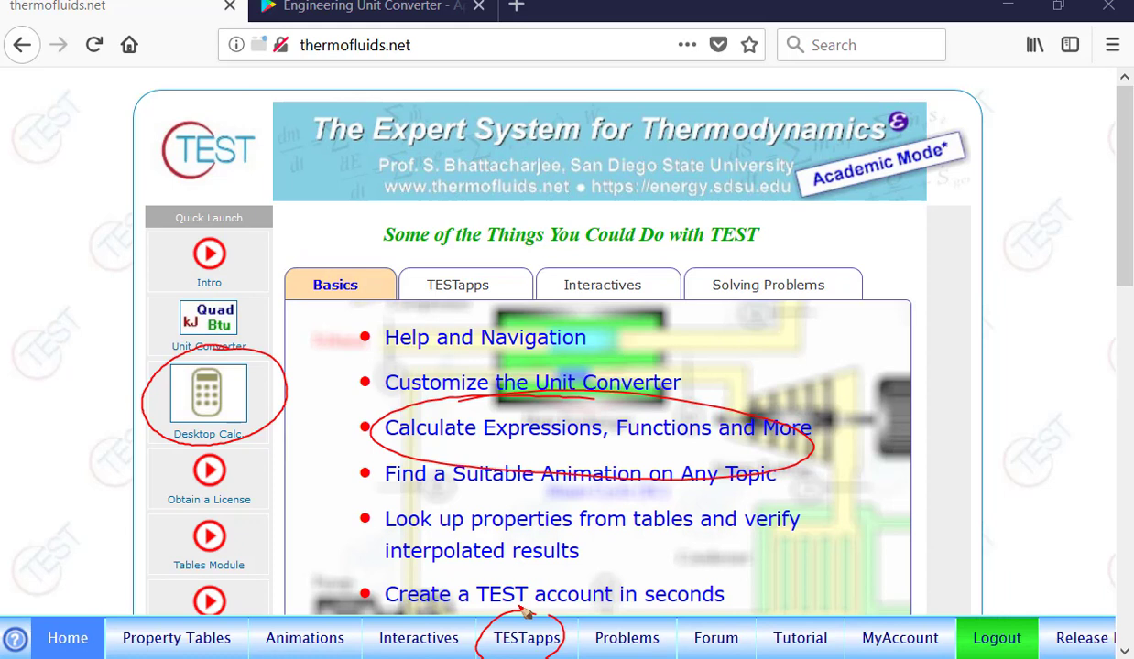
key("Escape")
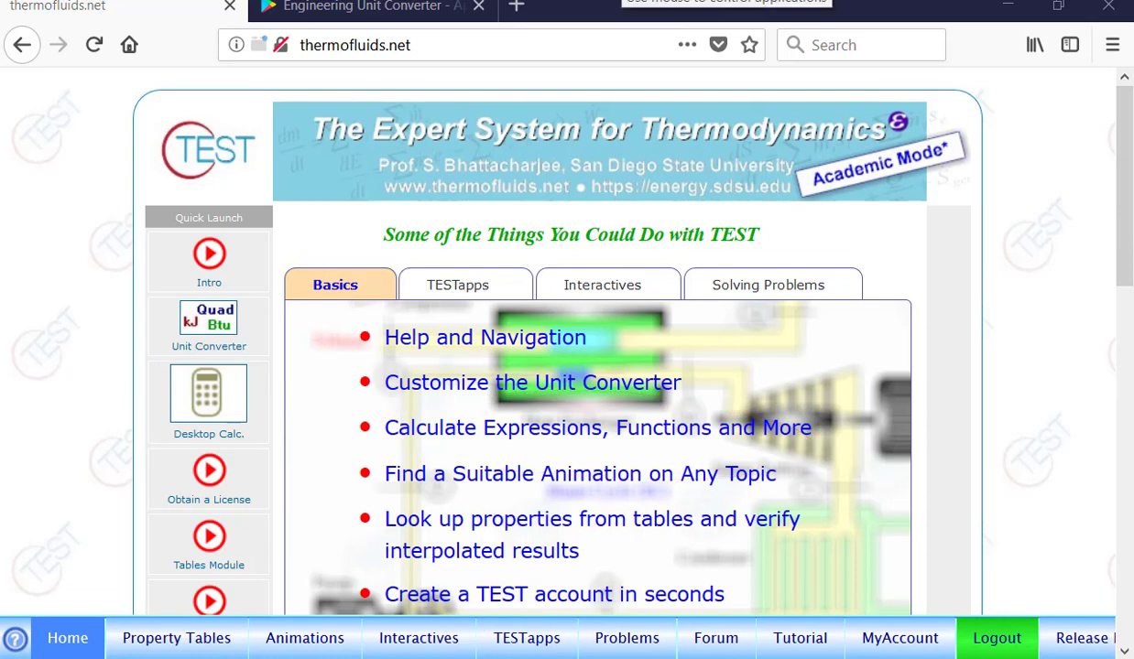
Step: Open the desktop calculator and evaluate the expression =3+2/4;
left_click(203, 398)
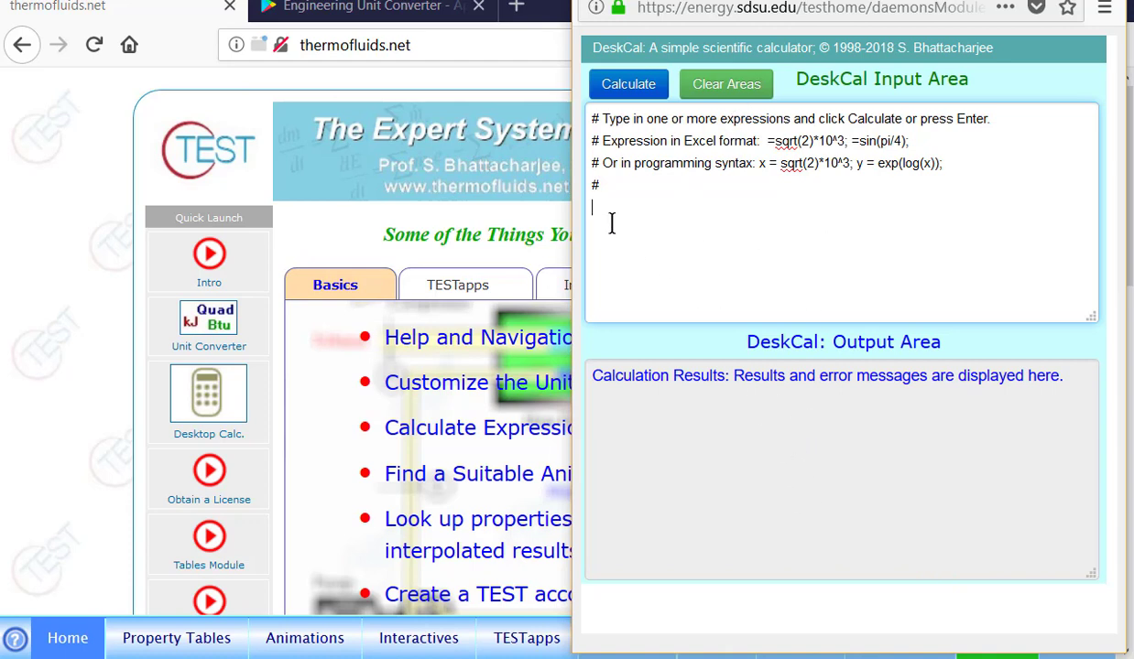
type("=3+2/4;")
key("Return")
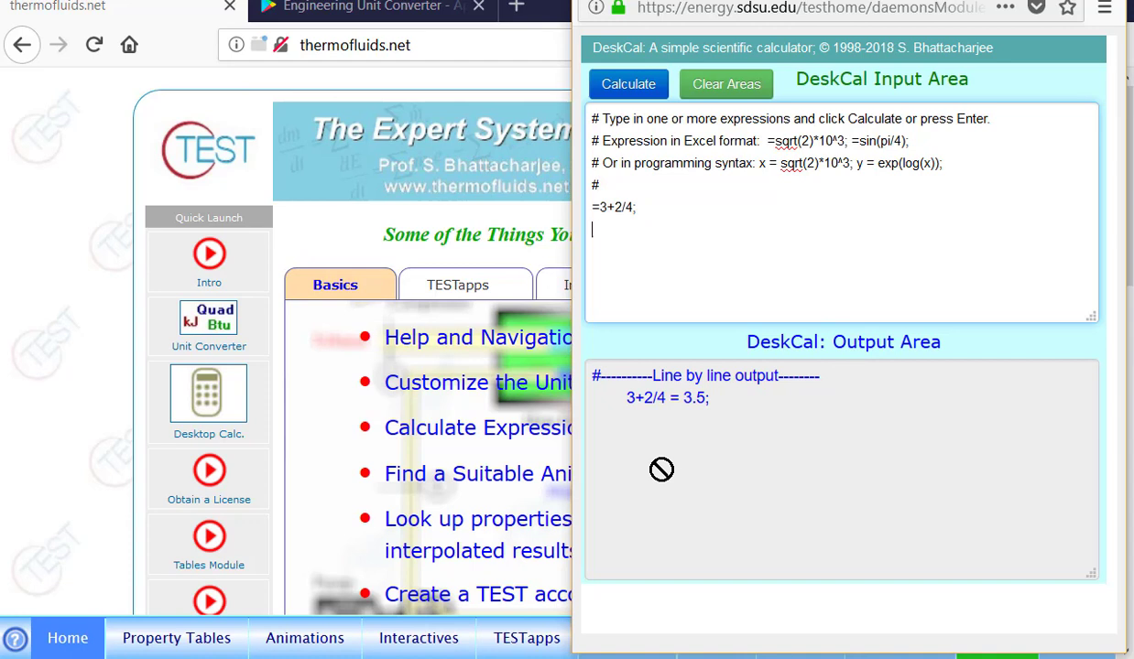
Step: Evaluate the expression =5^4/5; on a new line of the calculator input
type("=5")
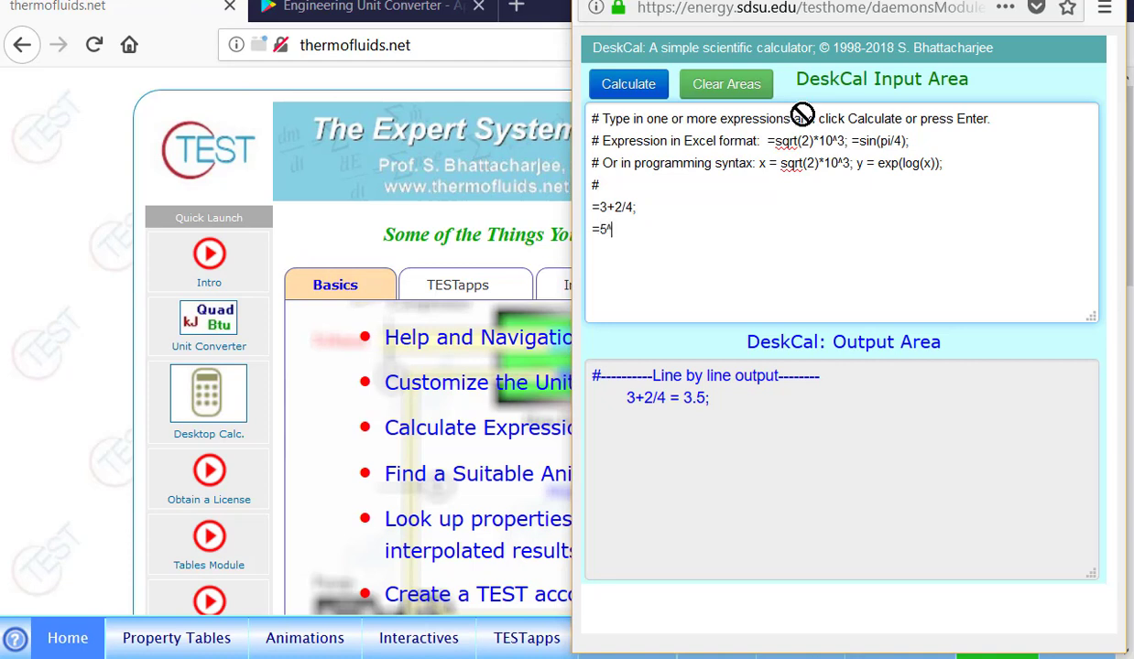
type("^4/4")
key("BackSpace")
type("5;")
key("Return")
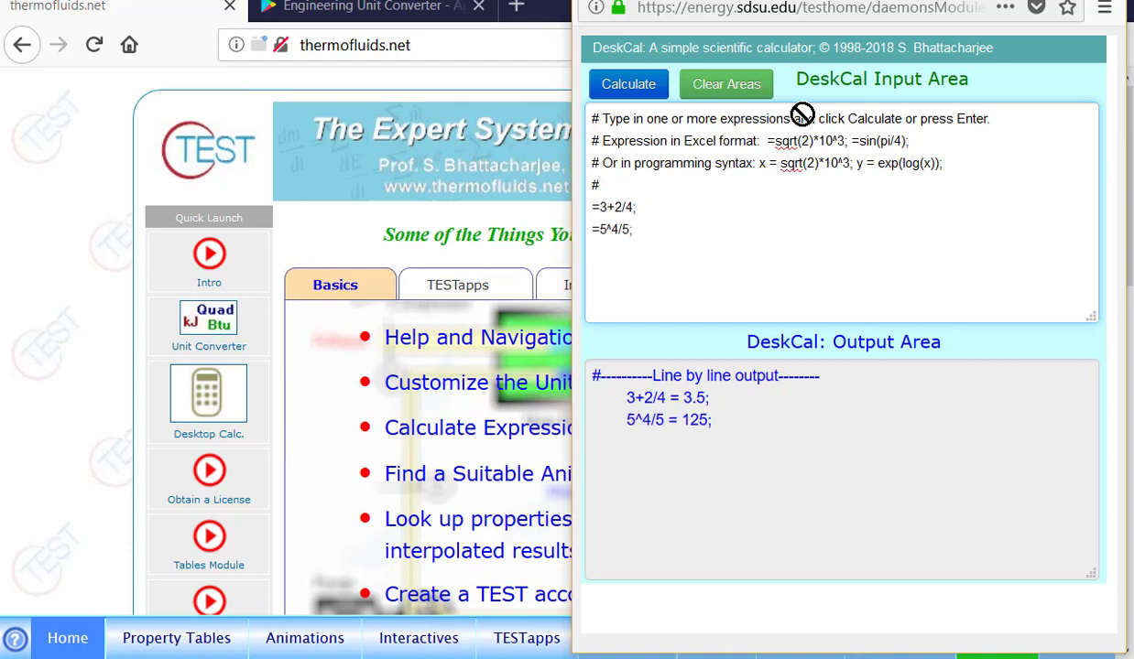
Step: Add and evaluate the combined square root and sine expression =sqrt(25)+sin(pi/2);
key("BackSpace")
key("Return")
type("=sqrt(25)")
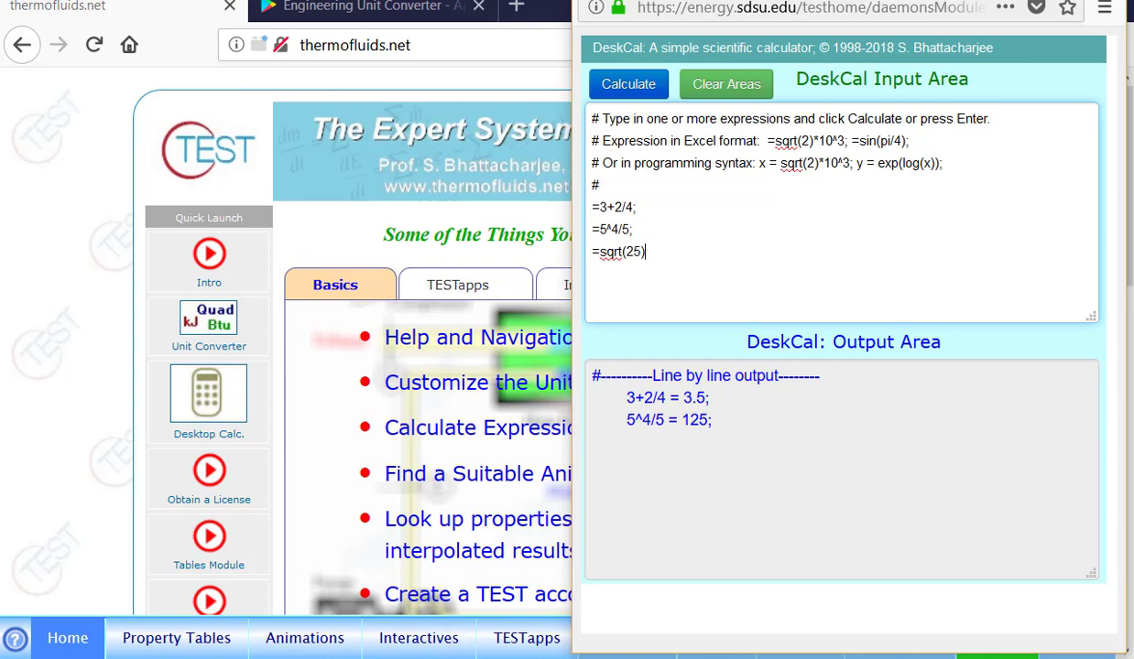
type("+sin(pi/2);")
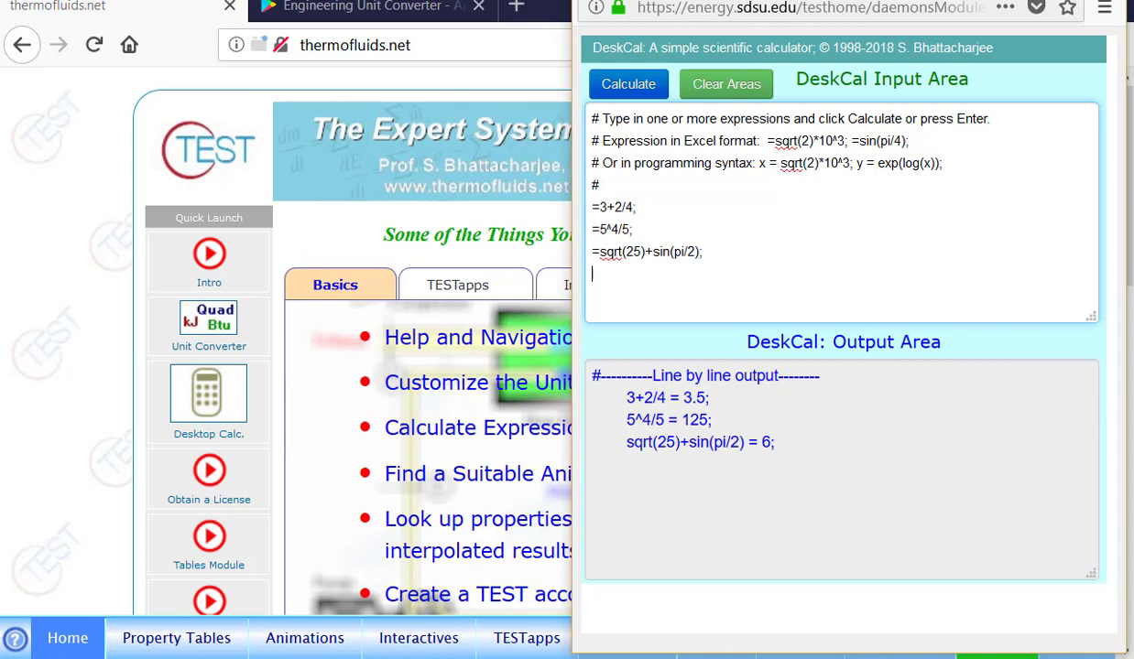
Step: Evaluate the inverse sine expression =asin(1); on the following input line
type("=asin(1")
left_click(618, 8)
left_click(592, 490)
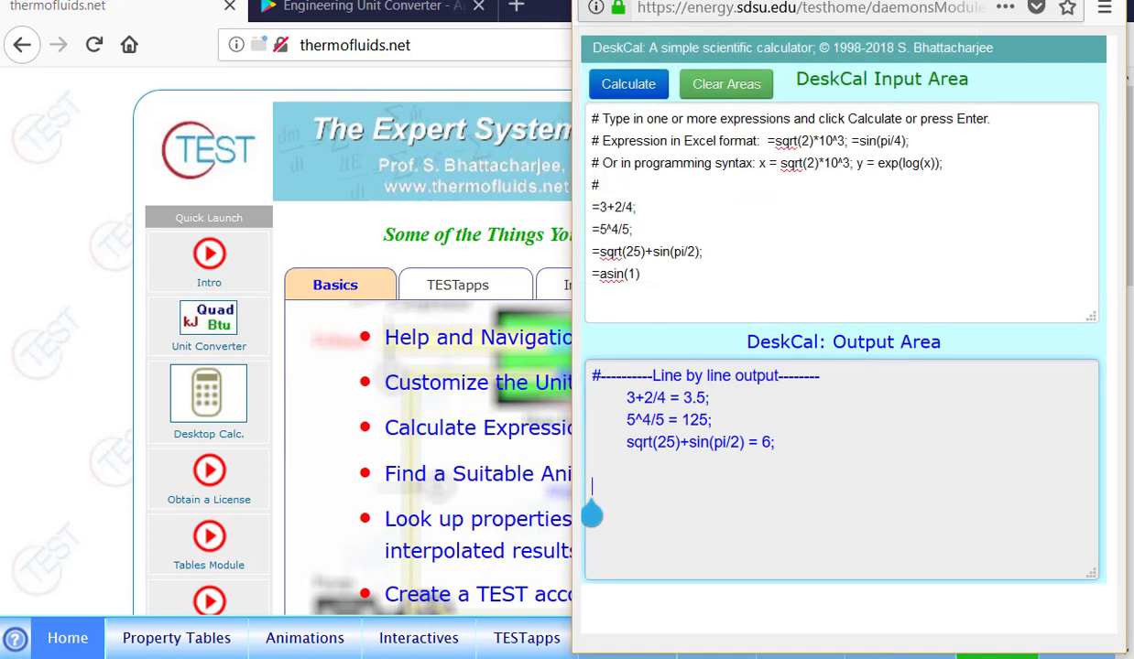
left_click(641, 274)
type(";")
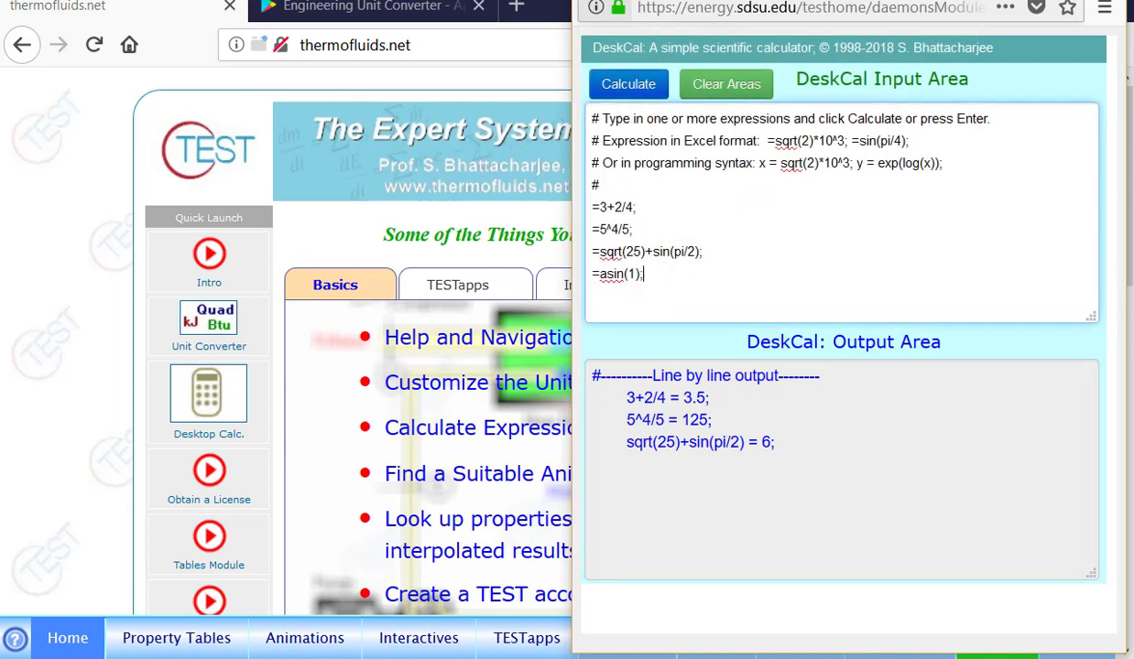
key("Return")
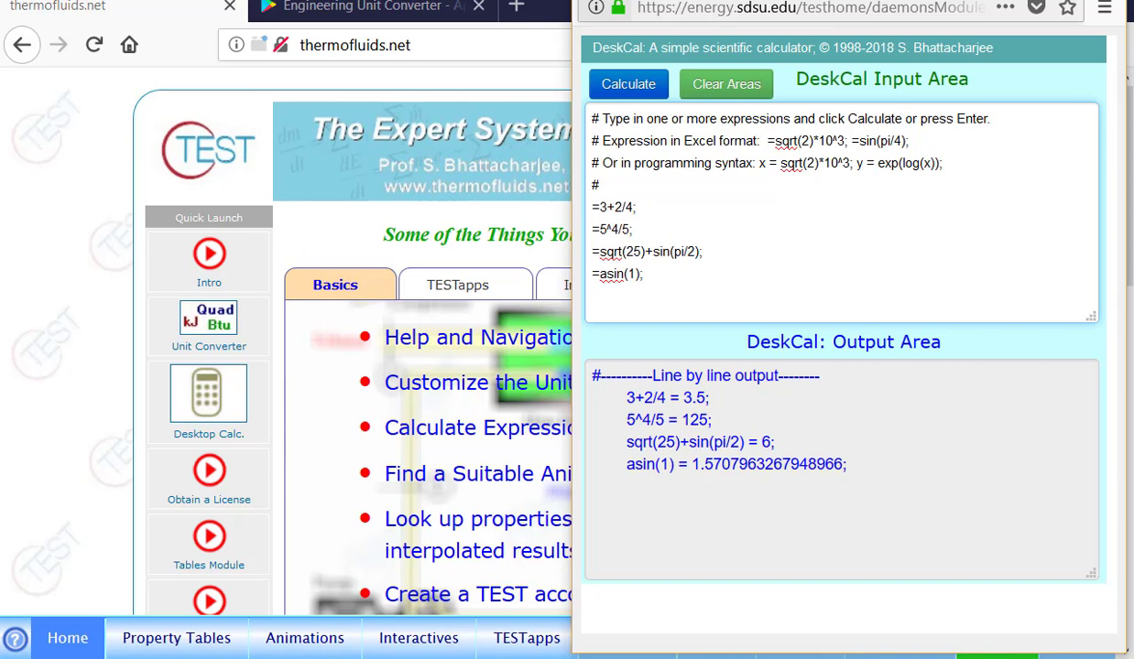
Step: Evaluate the base-10 logarithm =log10(10); and the natural logarithm =log(10); on separate lines
type("=log10(10);")
key("Return")
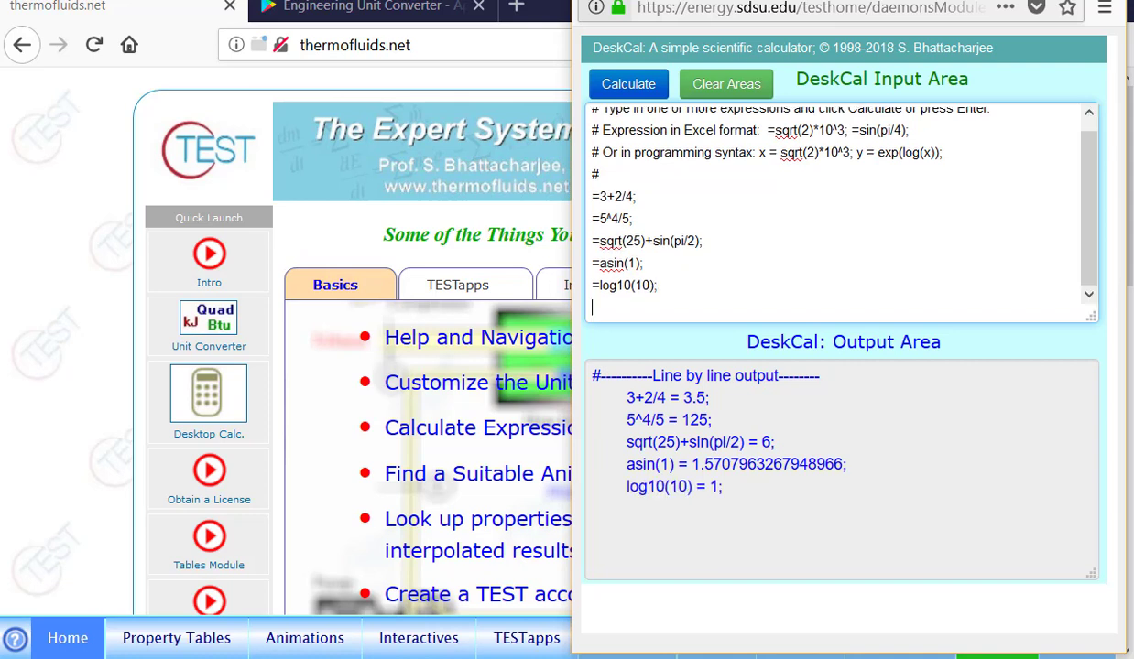
type("=l")
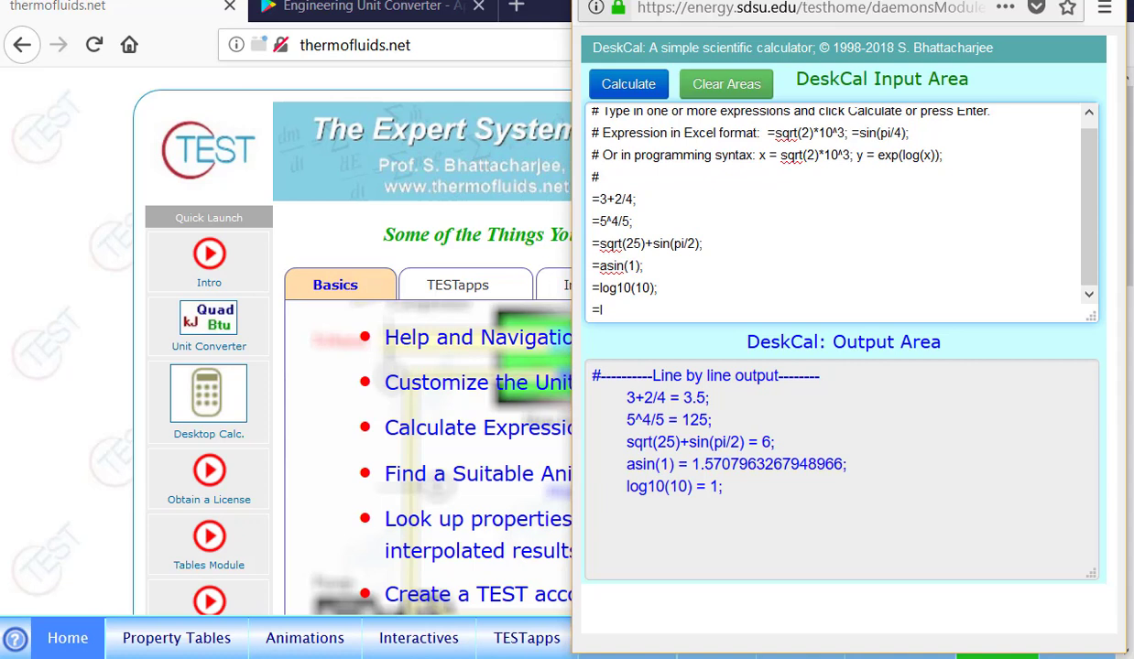
type("og(10);")
key("Return")
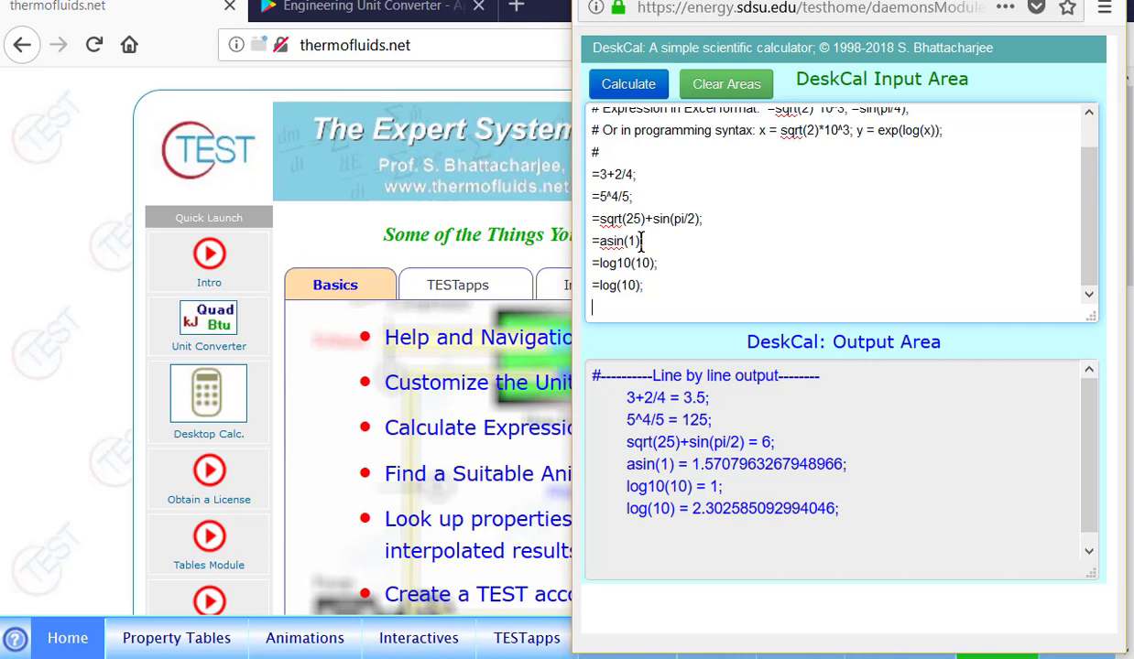
type("Ma")
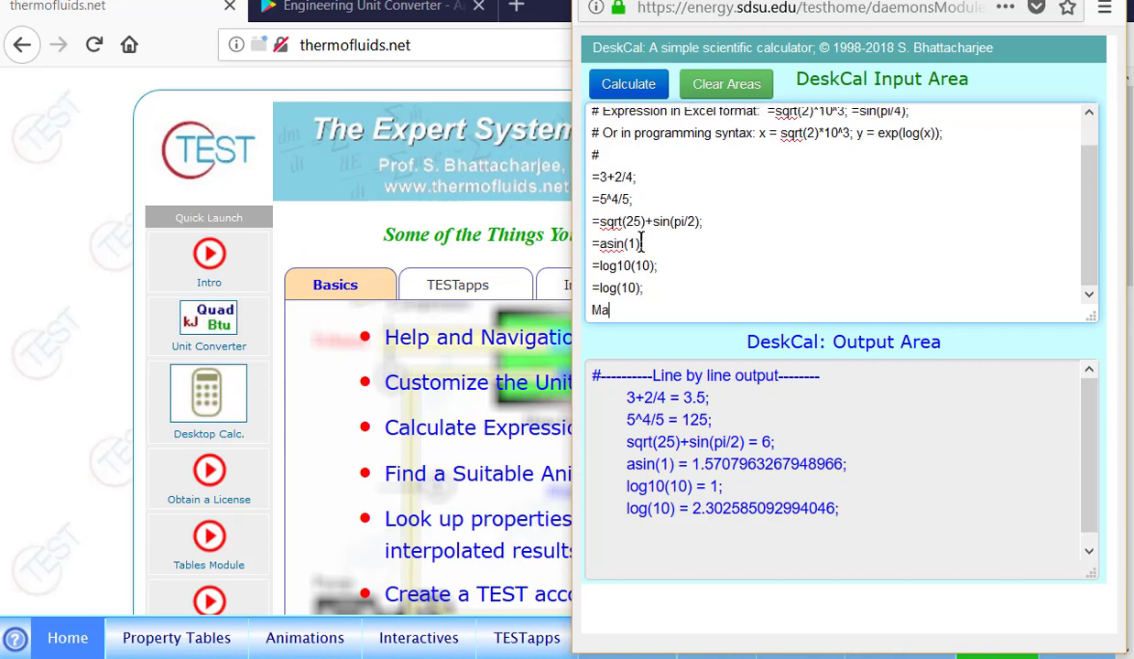
type("th.js s")
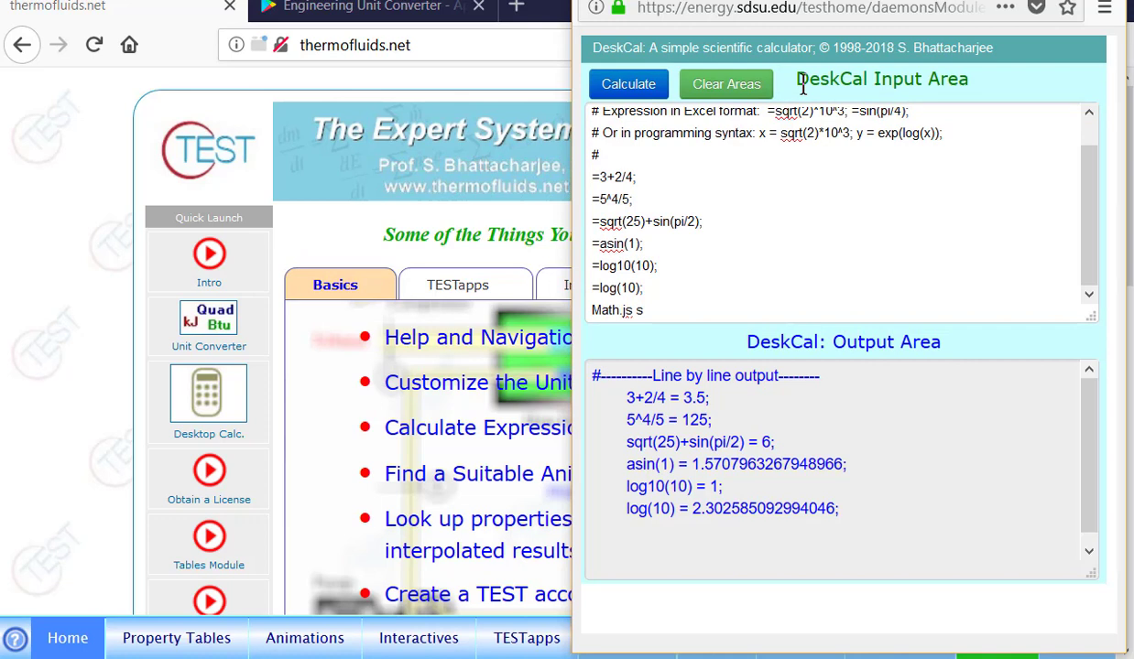
left_click(644, 319)
key("BackSpace")
key("BackSpace")
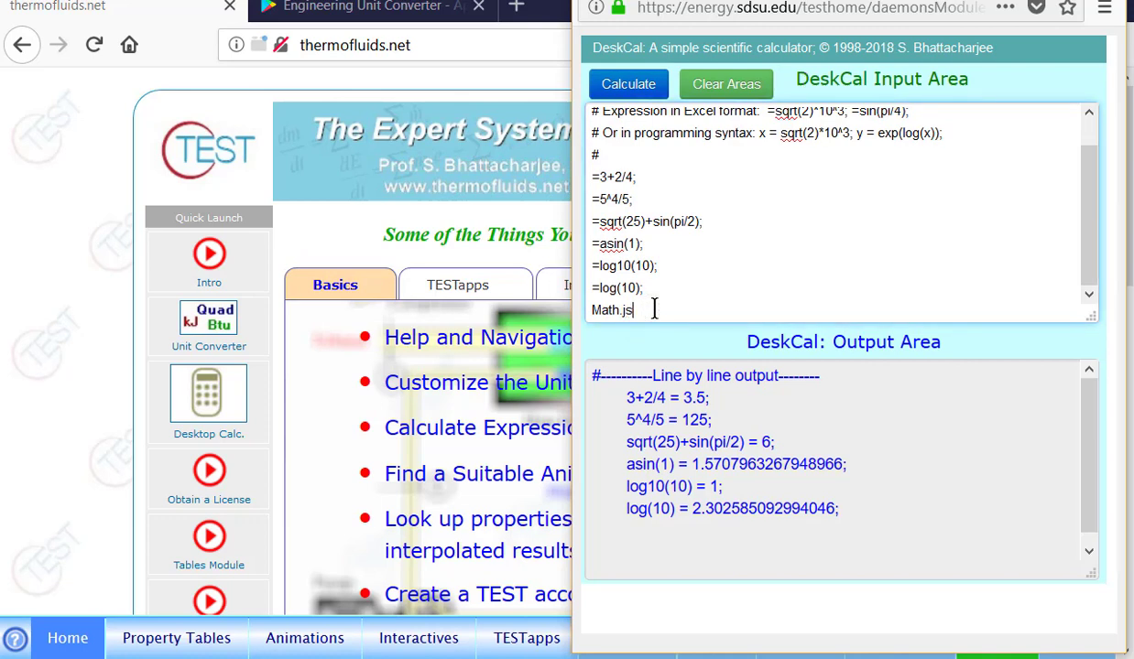
key("BackSpace")
key("BackSpace")
key("BackSpace")
key("BackSpace")
key("BackSpace")
key("BackSpace")
key("BackSpace")
key("BackSpace")
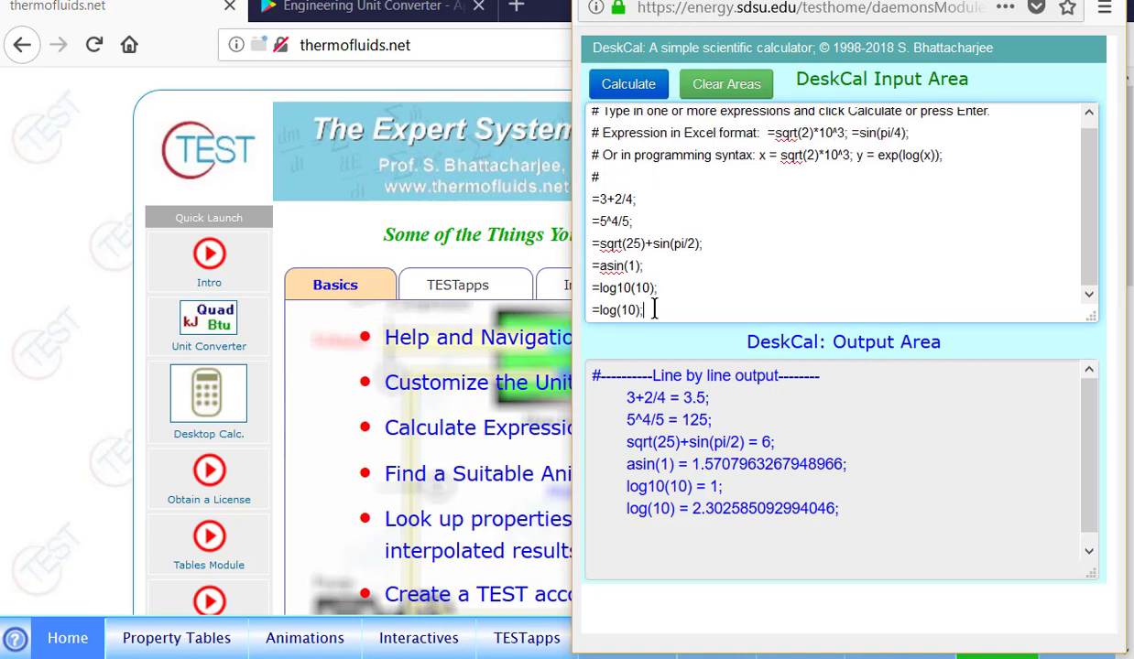
Step: Clear the input and output areas and define the variables x=2; and y =5; on separate lines
left_click(751, 86)
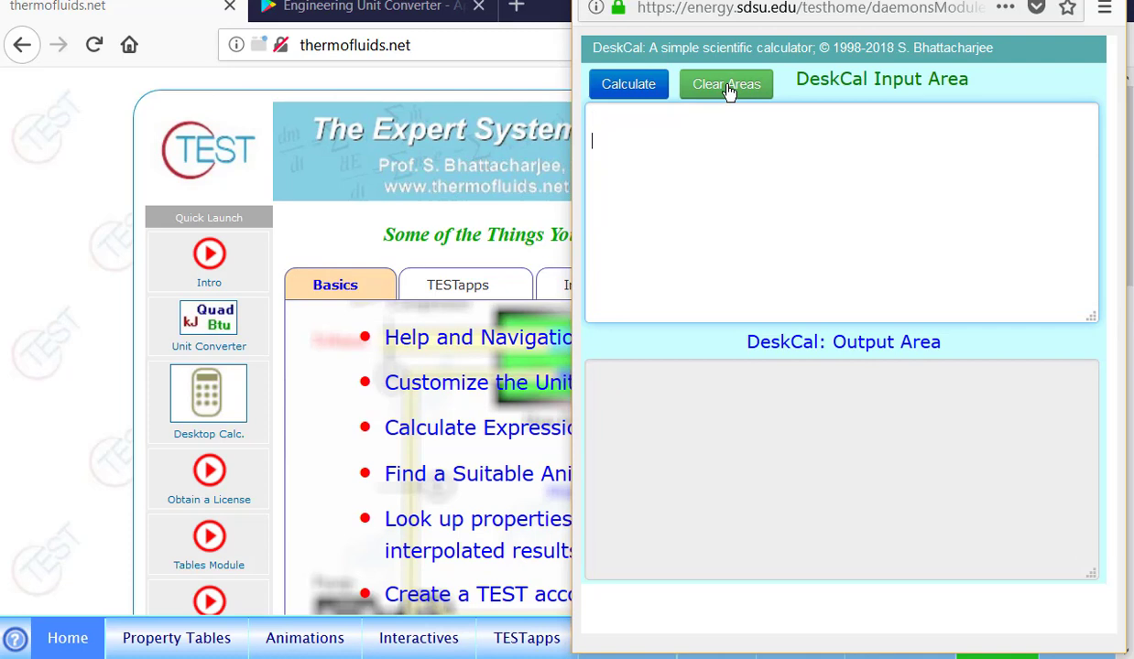
type("x=2;")
key("Return")
type("y =5;")
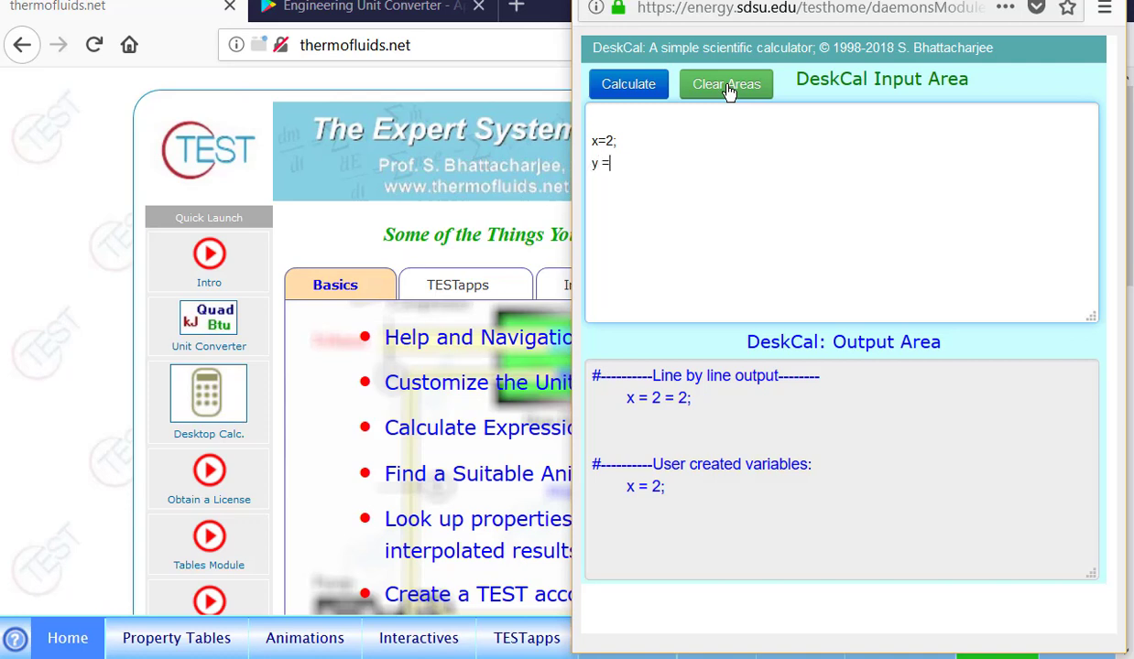
key("Return")
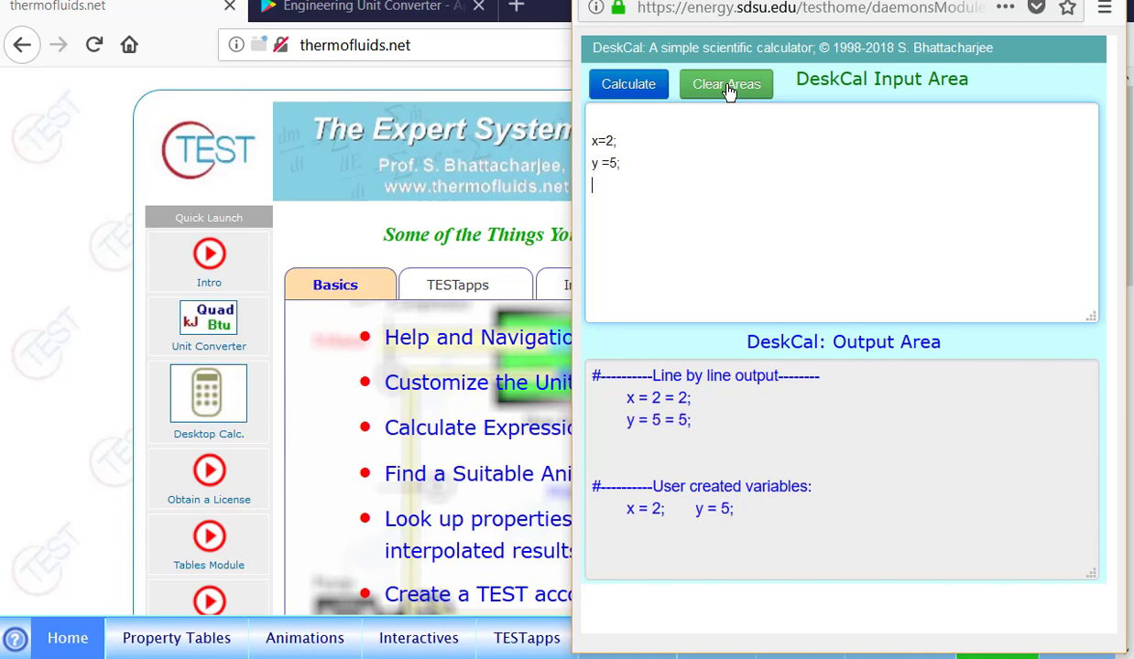
Step: Define a third variable from the first two as z = y/x;
type("z y")
left_click(785, 89)
key("slash")
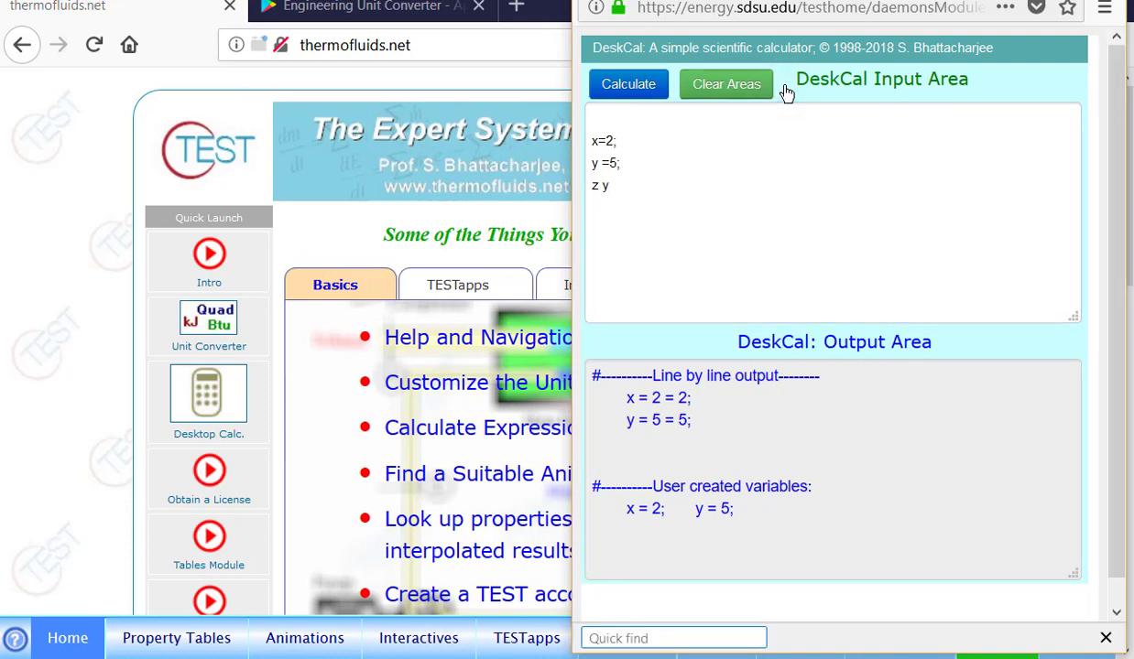
left_click(607, 213)
key("BackSpace")
type("=")
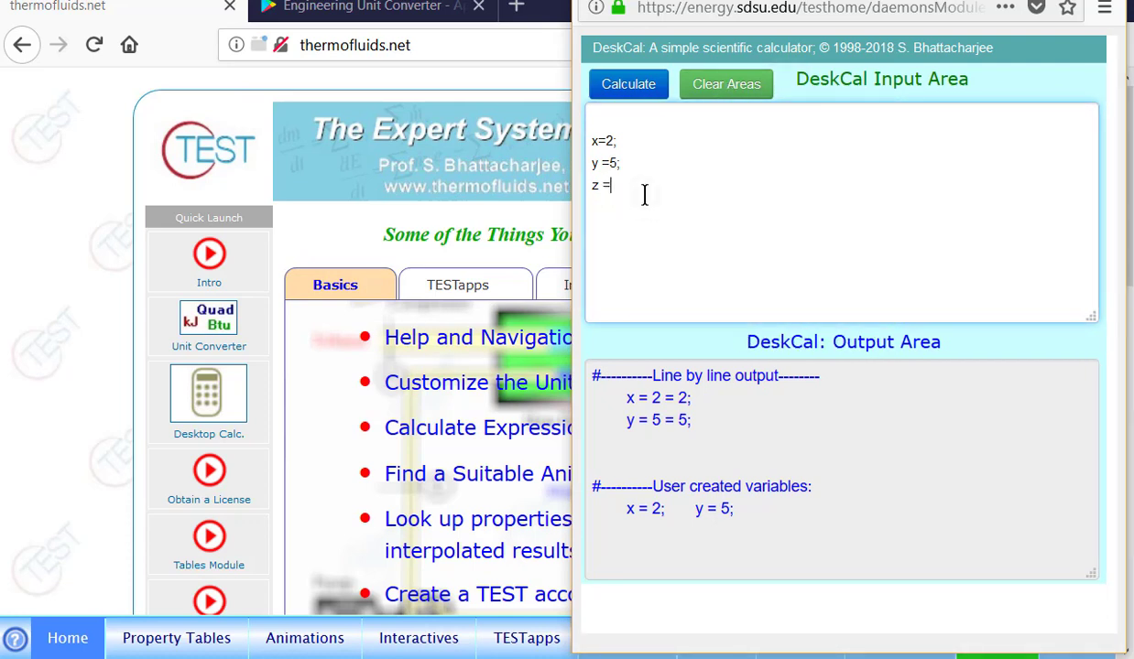
type(" y/x;")
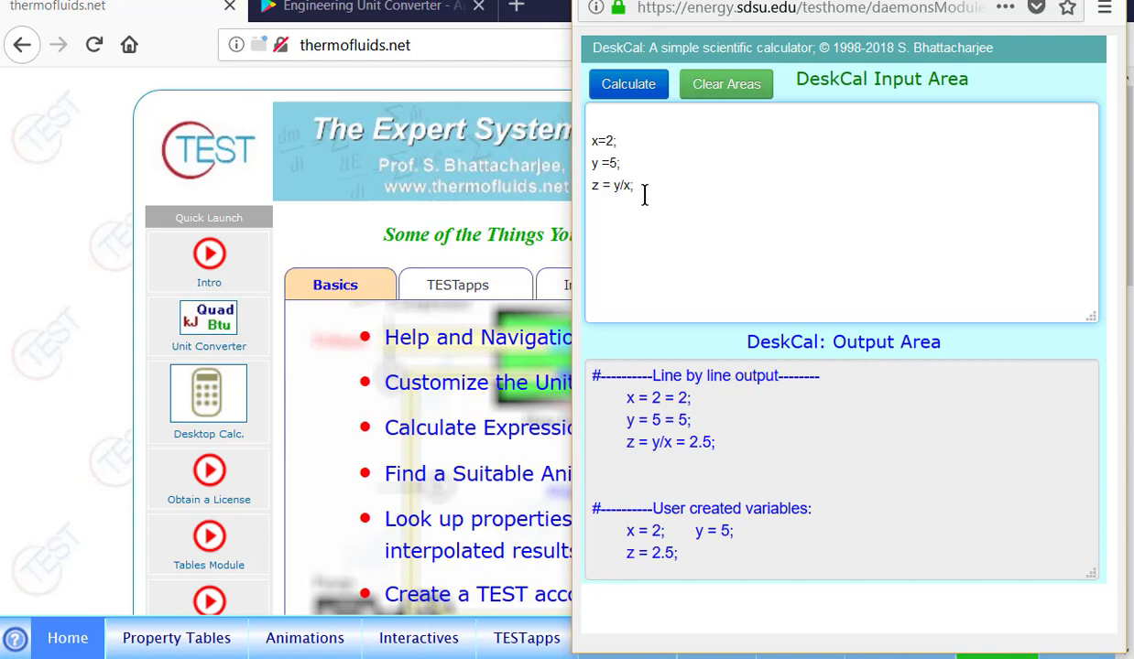
Step: Add the function fx = (x)^2-sin(x); on a new line and calculate all expressions
key("Return")
type("fx = (x)^2-sin(x);")
left_click(622, 84)
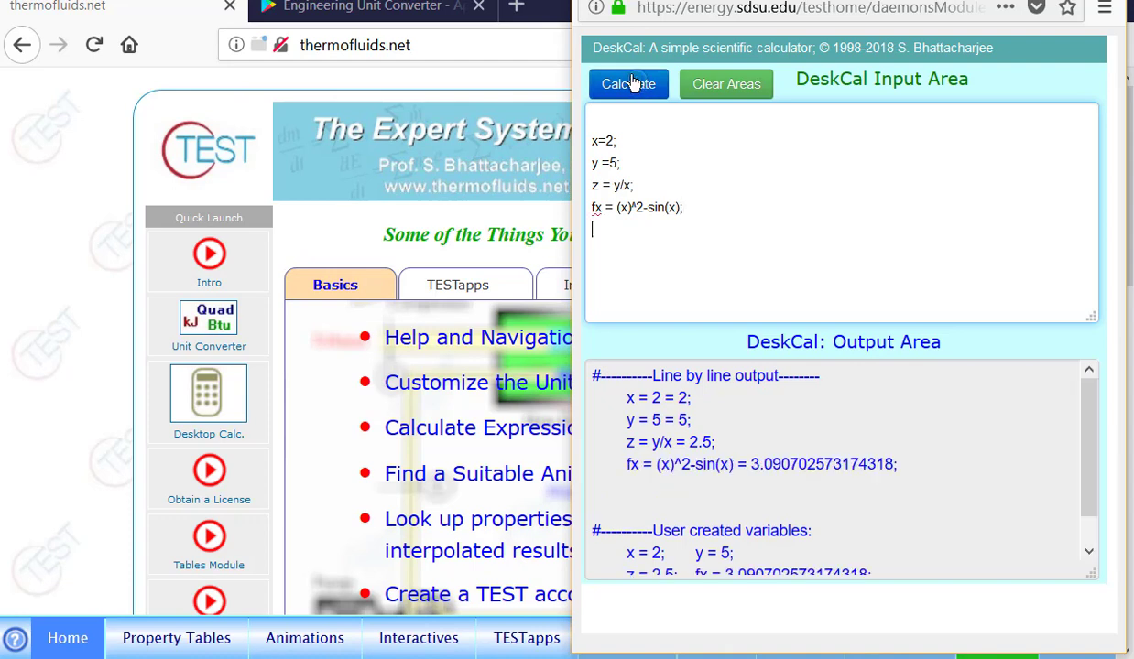
Step: Set x to 0.5 and recalculate the expressions
left_click(600, 276)
double_click(608, 140)
double_click(609, 140)
type("0.5")
left_click(619, 86)
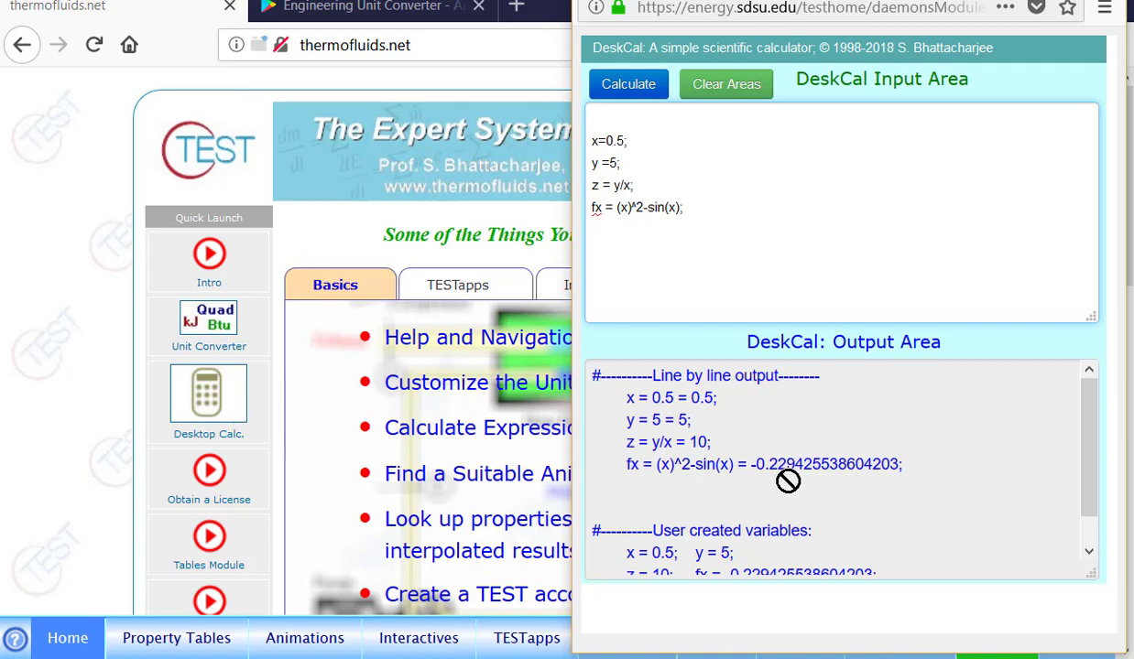
Step: Set x to 0.87 and recalculate to bring fx closer to zero
left_click(628, 139)
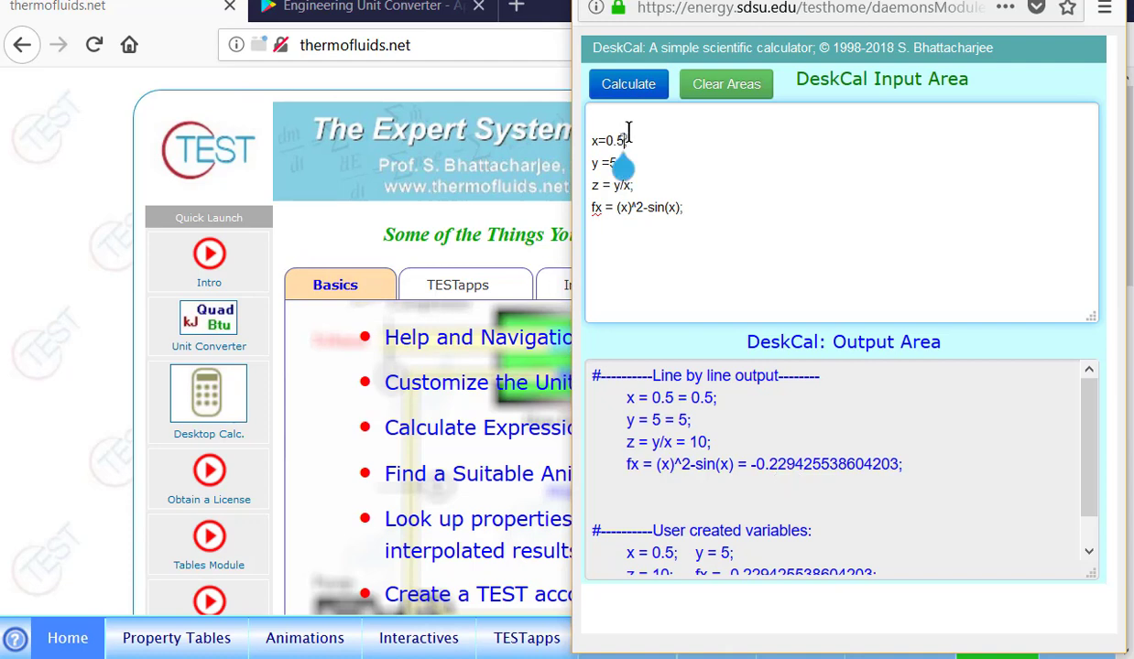
key("BackSpace")
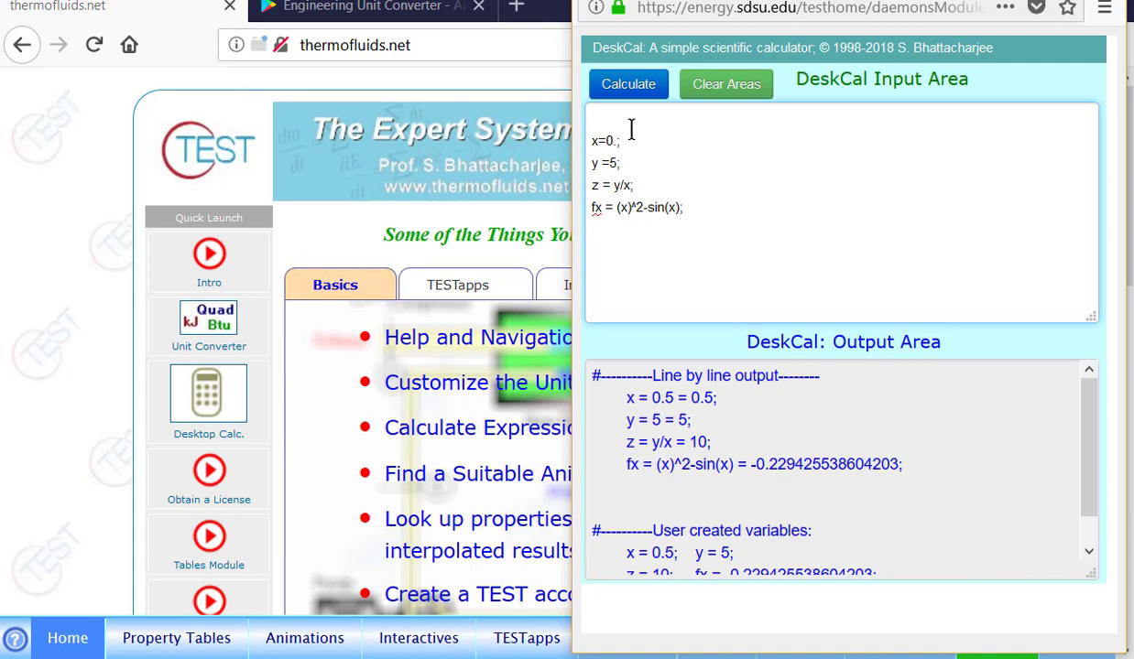
type("87")
left_click(652, 91)
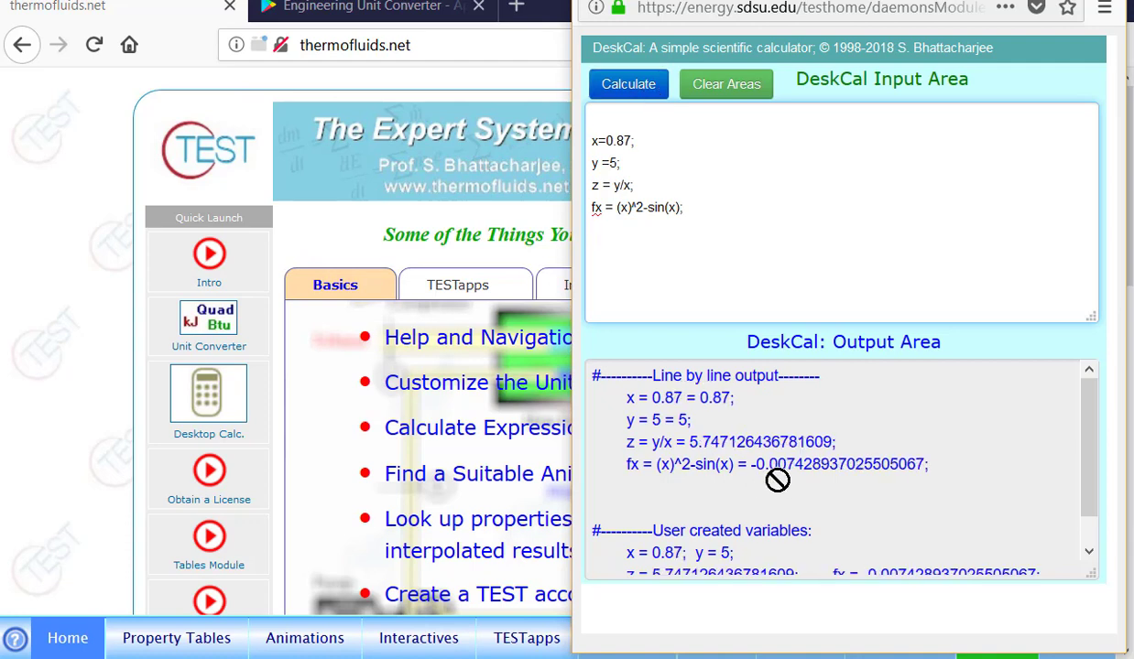
Step: Refine the root estimate by setting x to 0.88 and recalculating
left_click(632, 141)
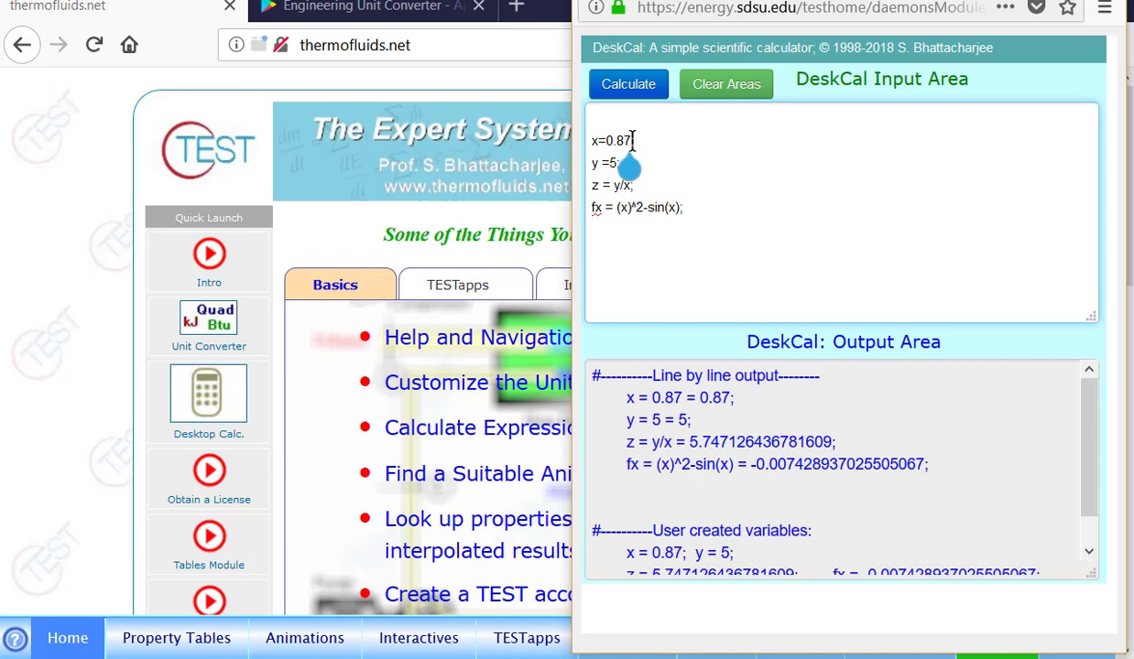
key("BackSpace")
type("8")
left_click(629, 85)
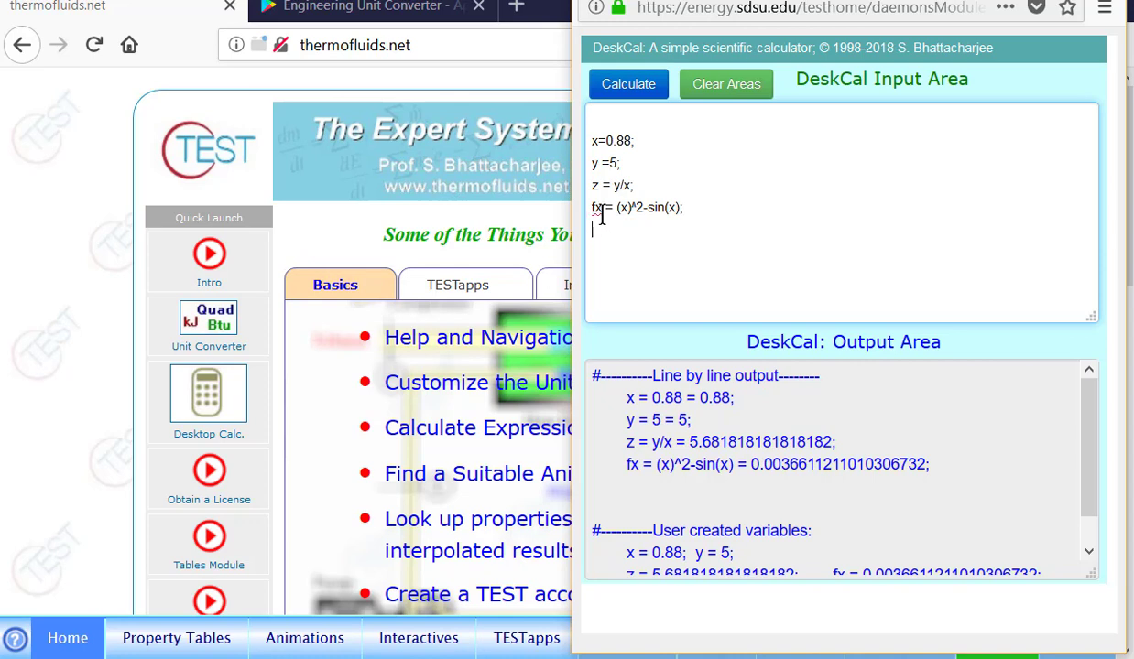
mouse_move(671, 193)
left_mouse_down()
mouse_move(589, 220)
mouse_move(632, 192)
left_mouse_up()
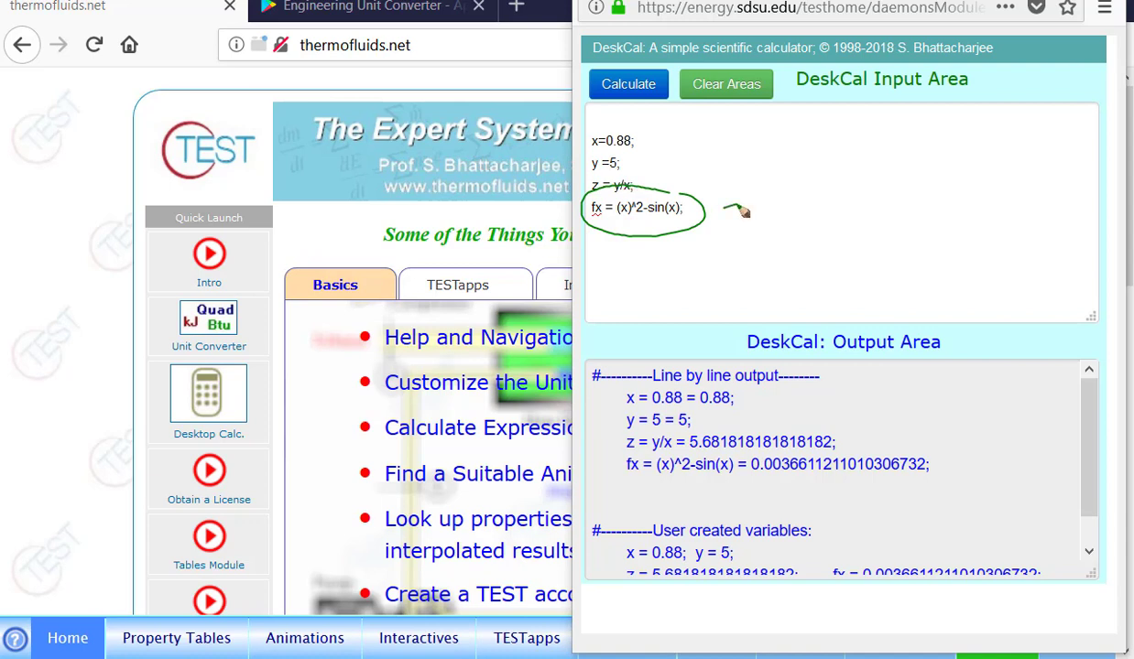
left_click_drag(723, 209, 741, 206)
left_click_drag(720, 214, 755, 196)
mouse_move(632, 128)
left_mouse_down()
mouse_move(587, 158)
mouse_move(649, 121)
left_mouse_up()
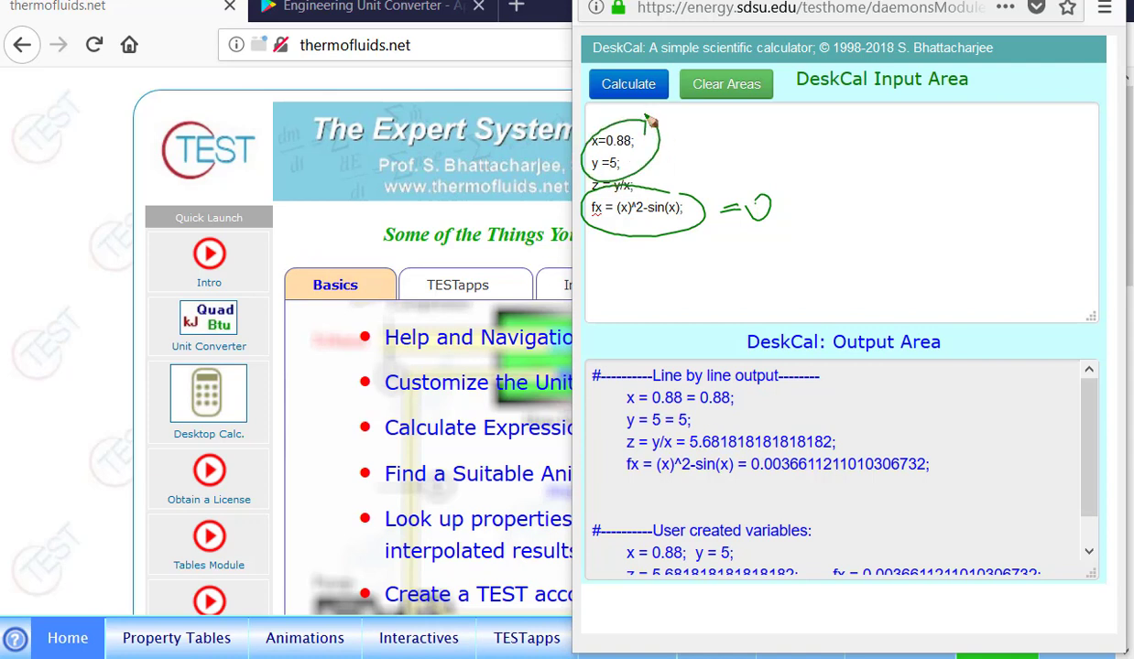